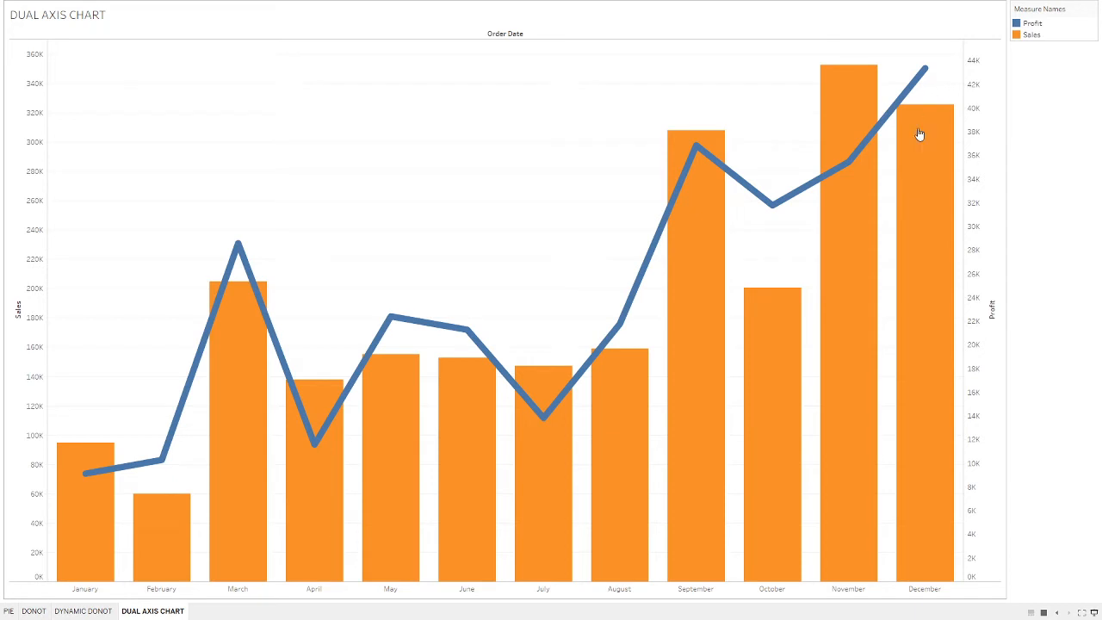
Examine the monthly Sales bars and the Profit line in the finished dual axis chart.
{"action": "mouse_move", "coordinate": [933, 178]}
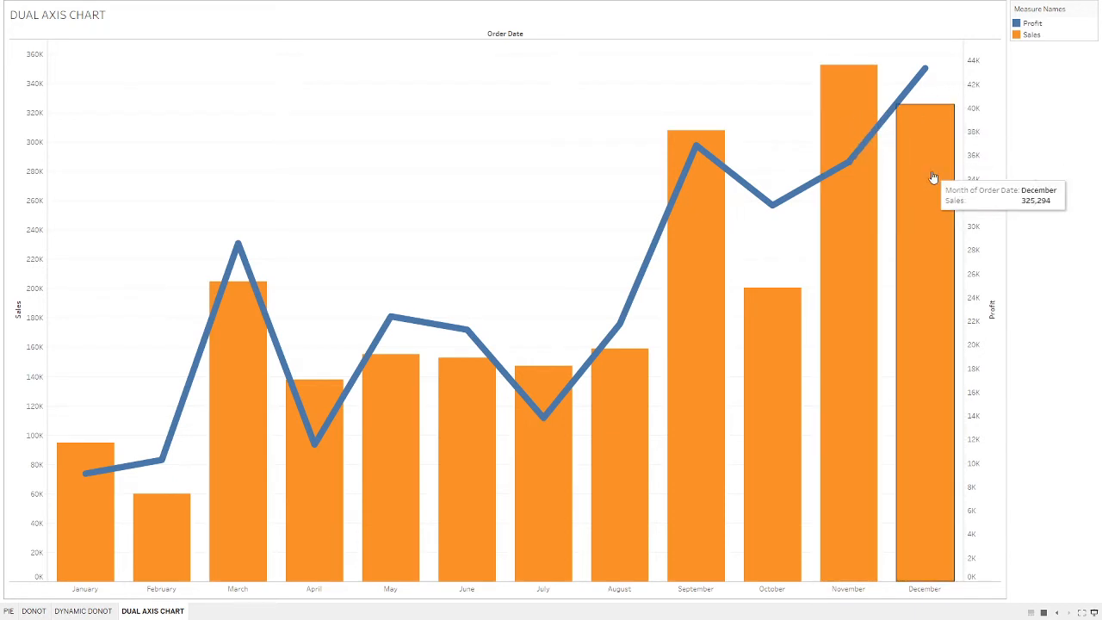
{"action": "mouse_move", "coordinate": [891, 122]}
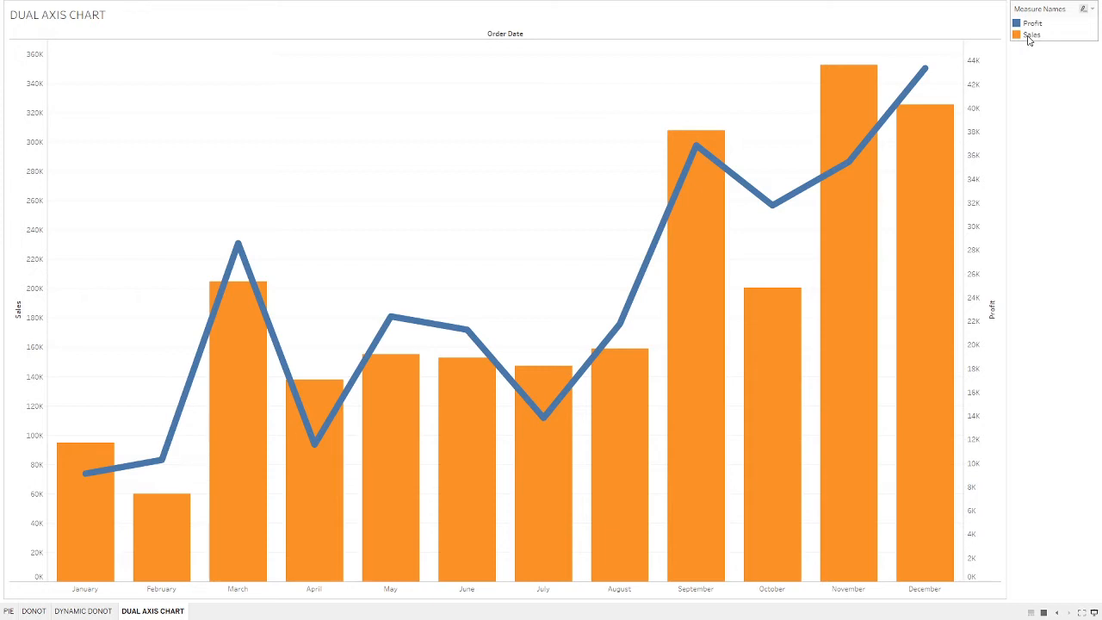
{"action": "mouse_move", "coordinate": [70, 522]}
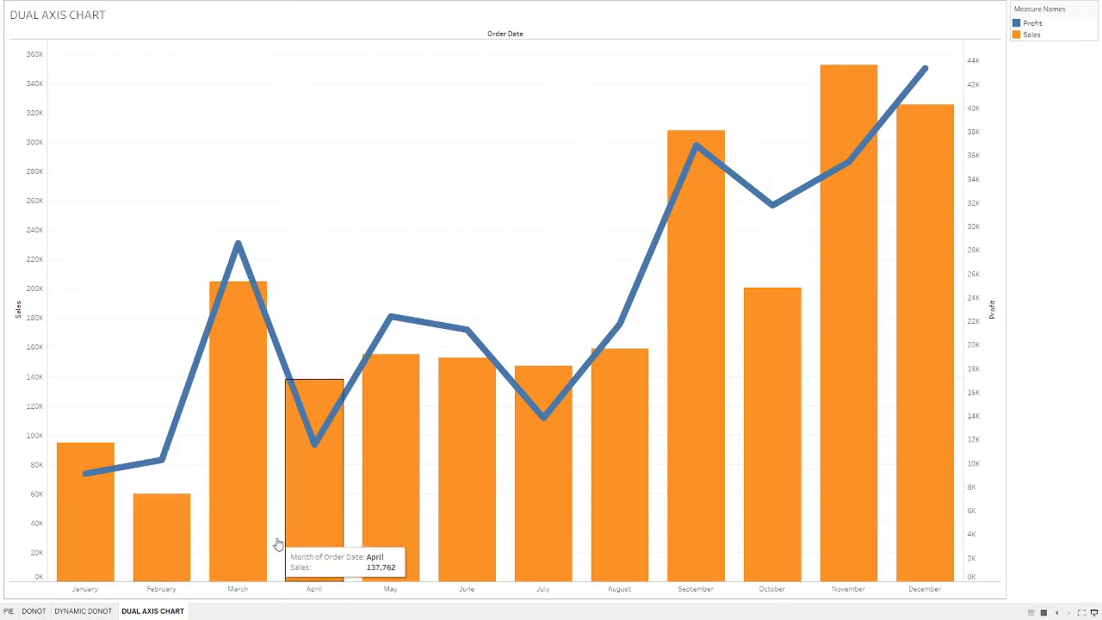
{"action": "mouse_move", "coordinate": [841, 511]}
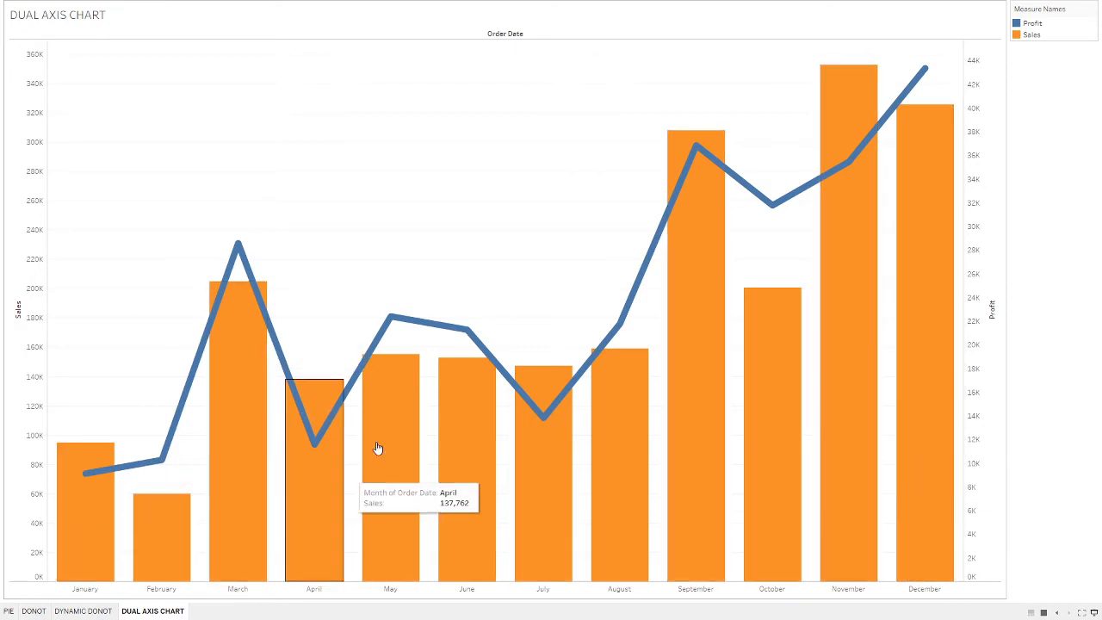
{"action": "mouse_move", "coordinate": [667, 185]}
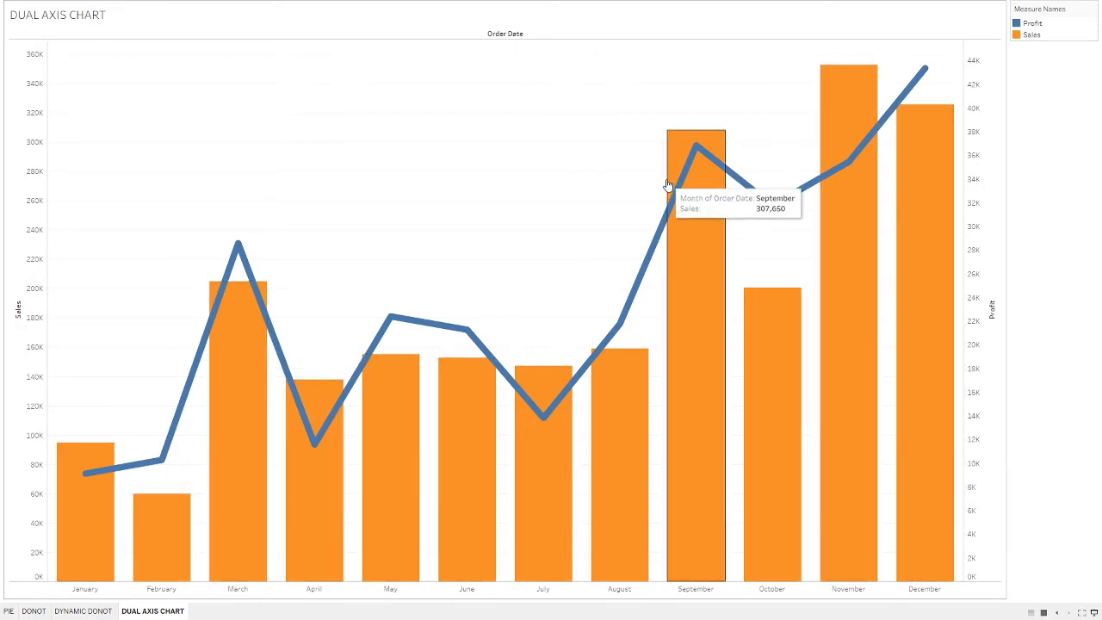
Highlight Profit and Sales in turn in the finished chart to compare their monthly trends, and clear the highlight.
{"action": "left_click", "coordinate": [1019, 24]}
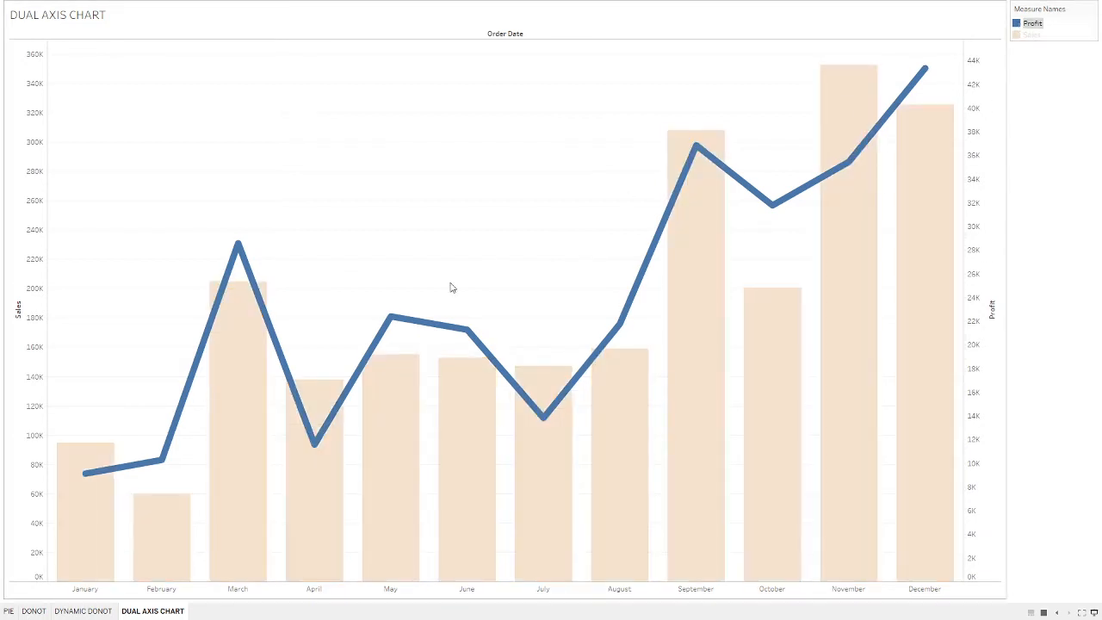
{"action": "mouse_move", "coordinate": [292, 378]}
{"action": "mouse_move", "coordinate": [849, 135]}
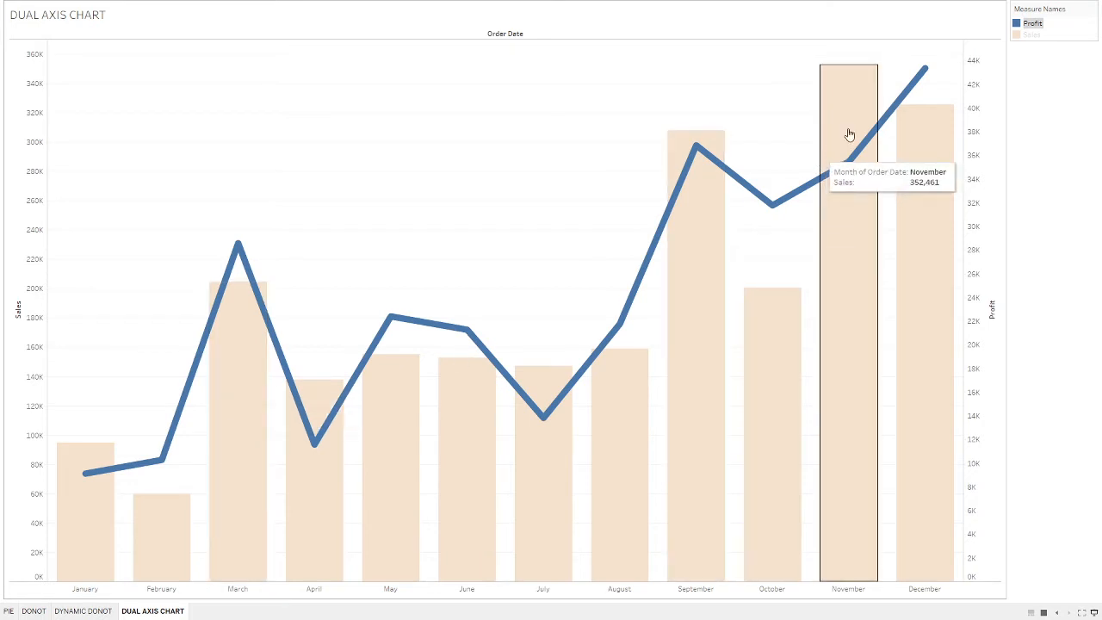
{"action": "left_click", "coordinate": [1018, 38]}
{"action": "left_click", "coordinate": [1018, 38]}
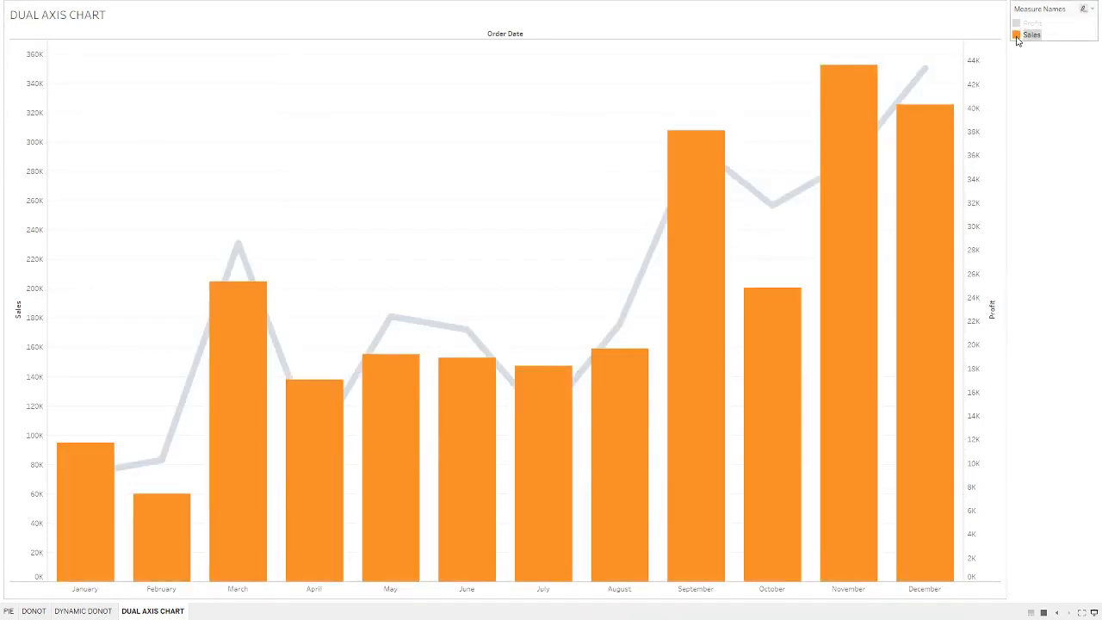
{"action": "mouse_move", "coordinate": [83, 497]}
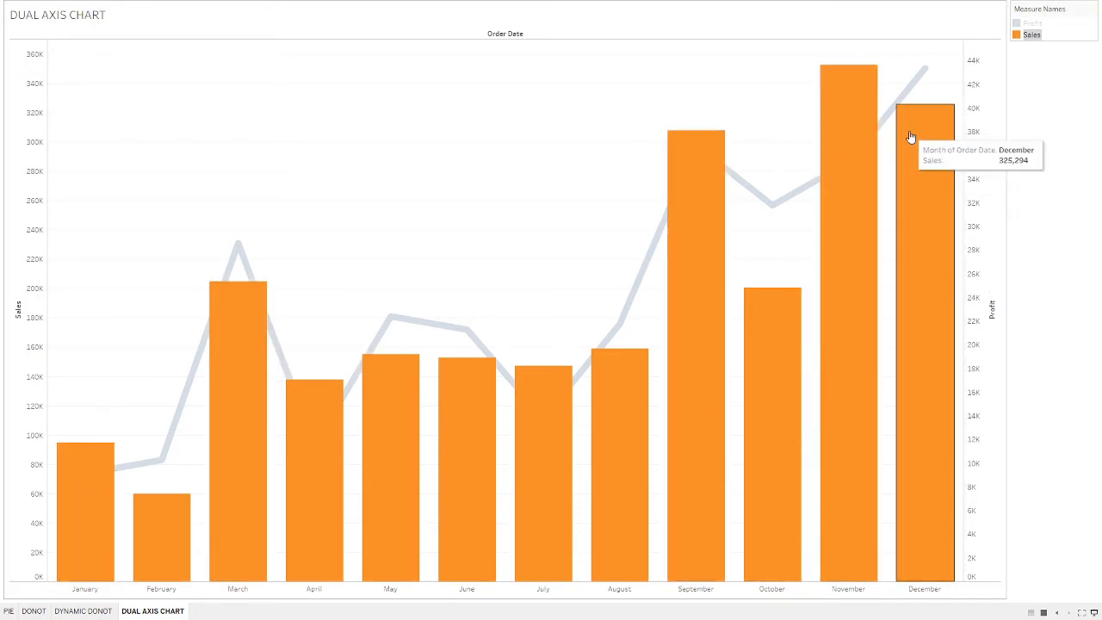
{"action": "left_click", "coordinate": [1018, 38]}
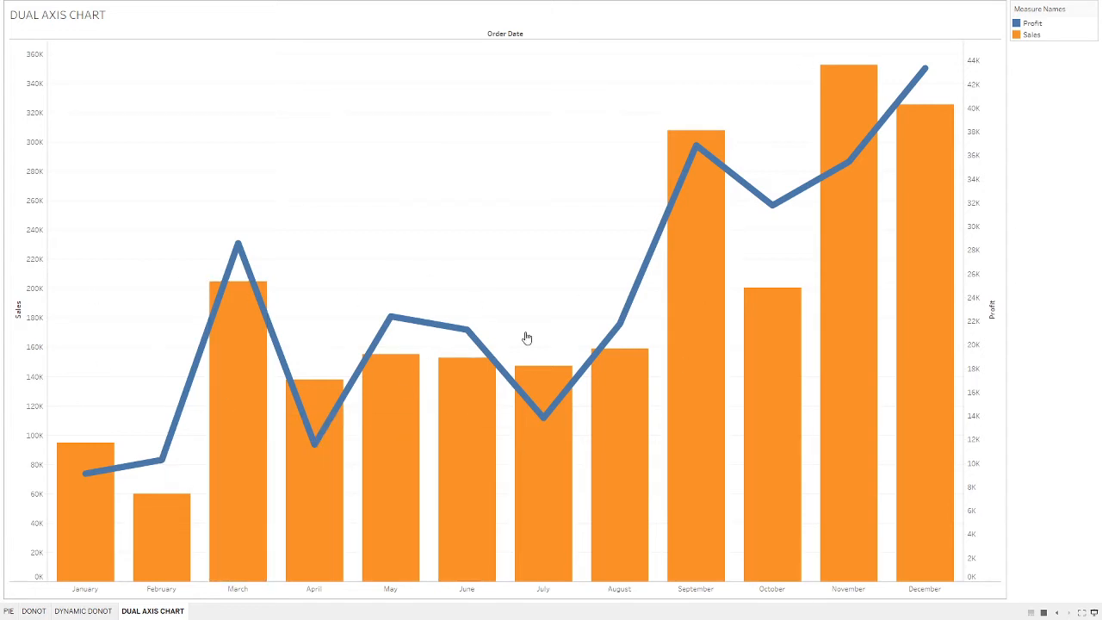
{"action": "mouse_move", "coordinate": [532, 508]}
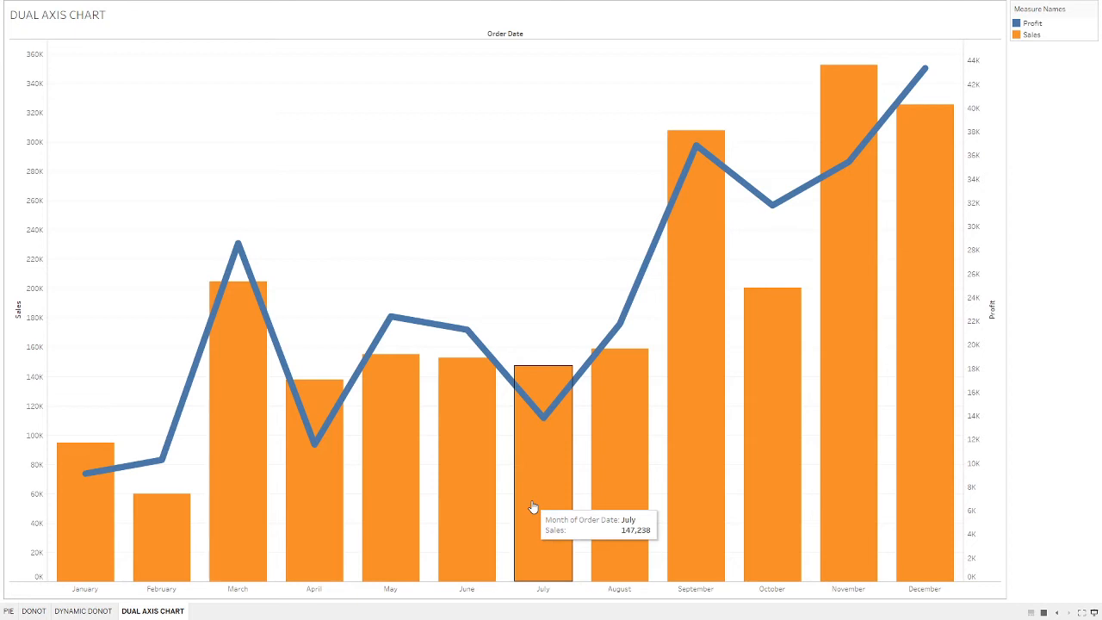
Leave presentation mode and add a new blank worksheet after the DUAL AXIS CHART sheet.
{"action": "key", "text": "Escape"}
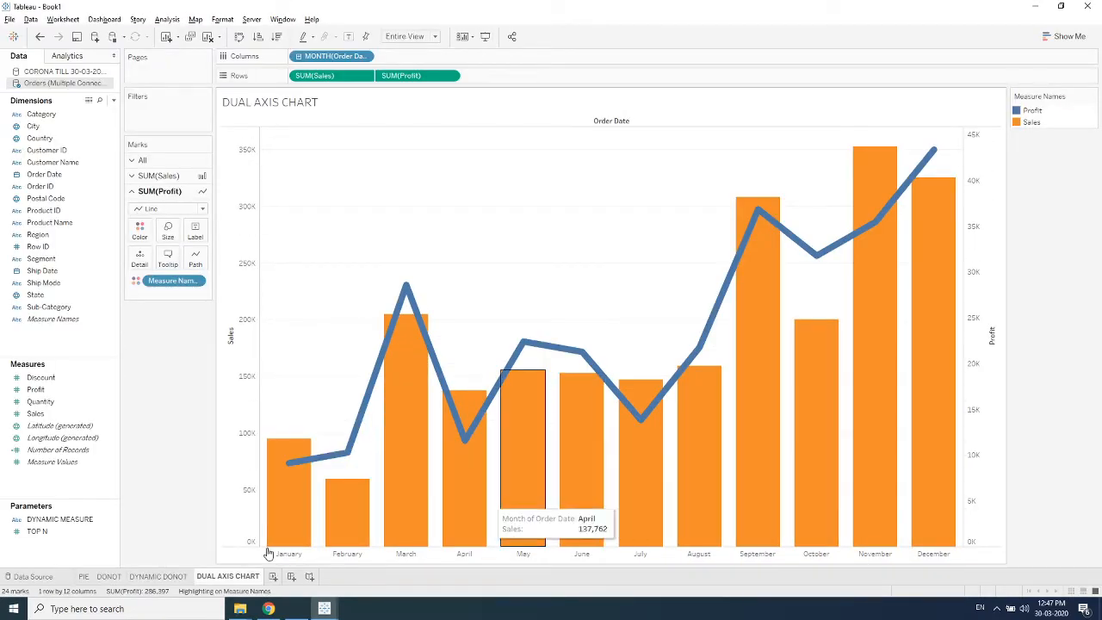
{"action": "left_click", "coordinate": [273, 576]}
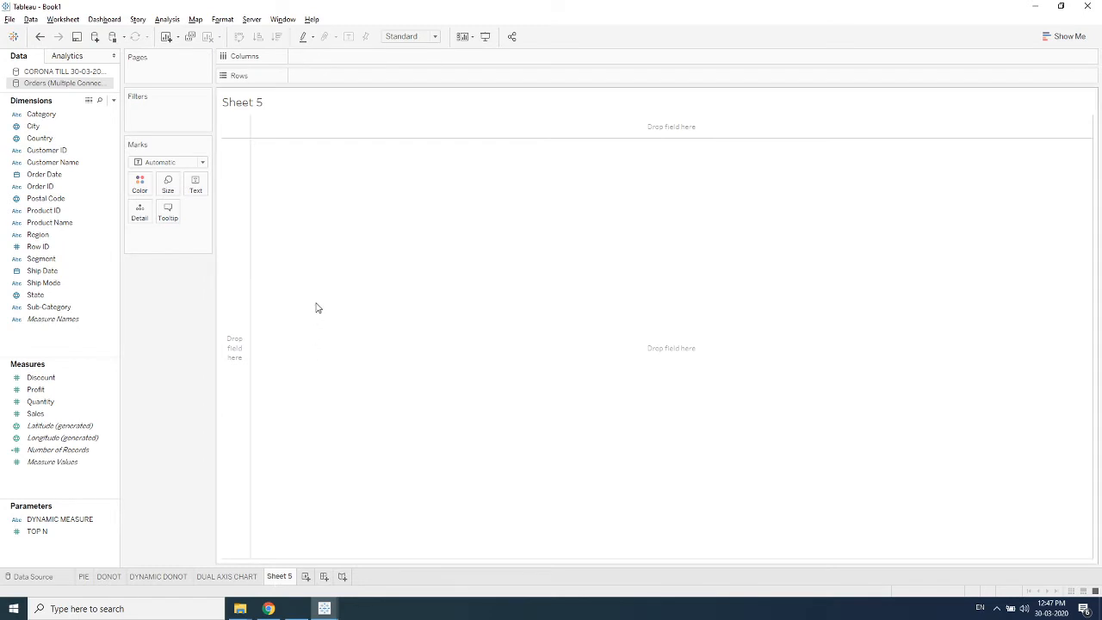
Place Order Date on Columns and set its date level to discrete Month.
{"action": "left_click", "coordinate": [52, 116]}
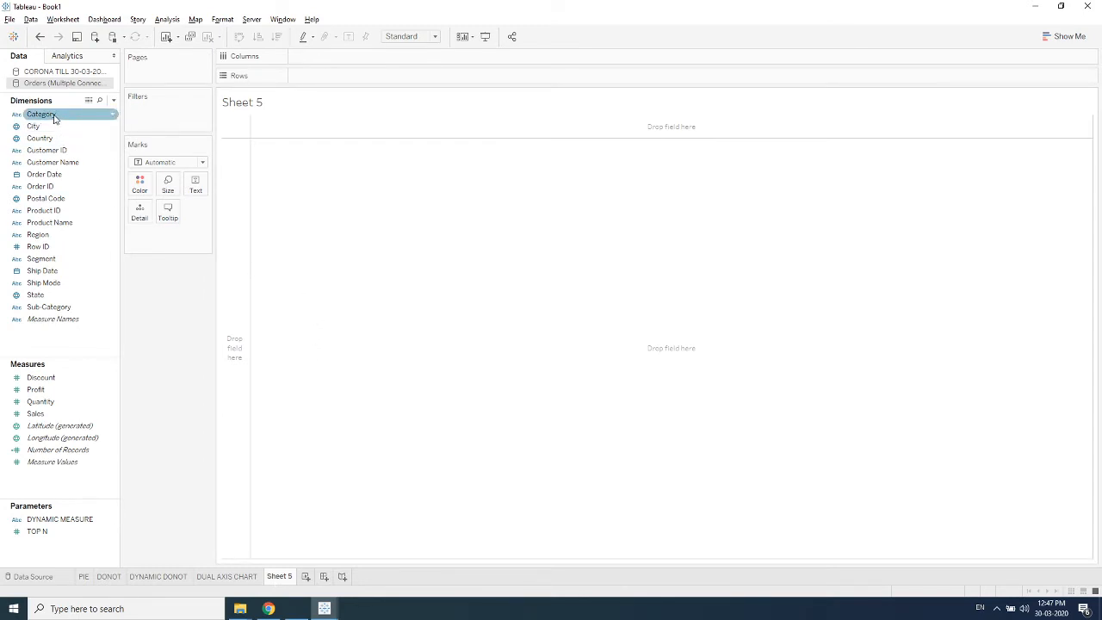
{"action": "left_click", "coordinate": [56, 138]}
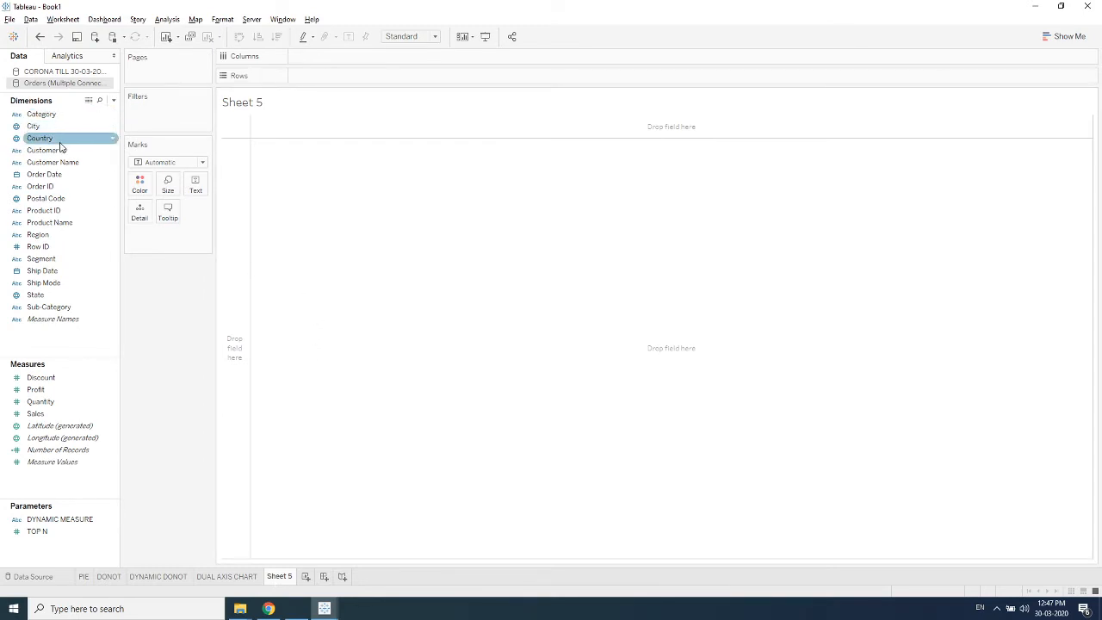
{"action": "left_click", "coordinate": [61, 176]}
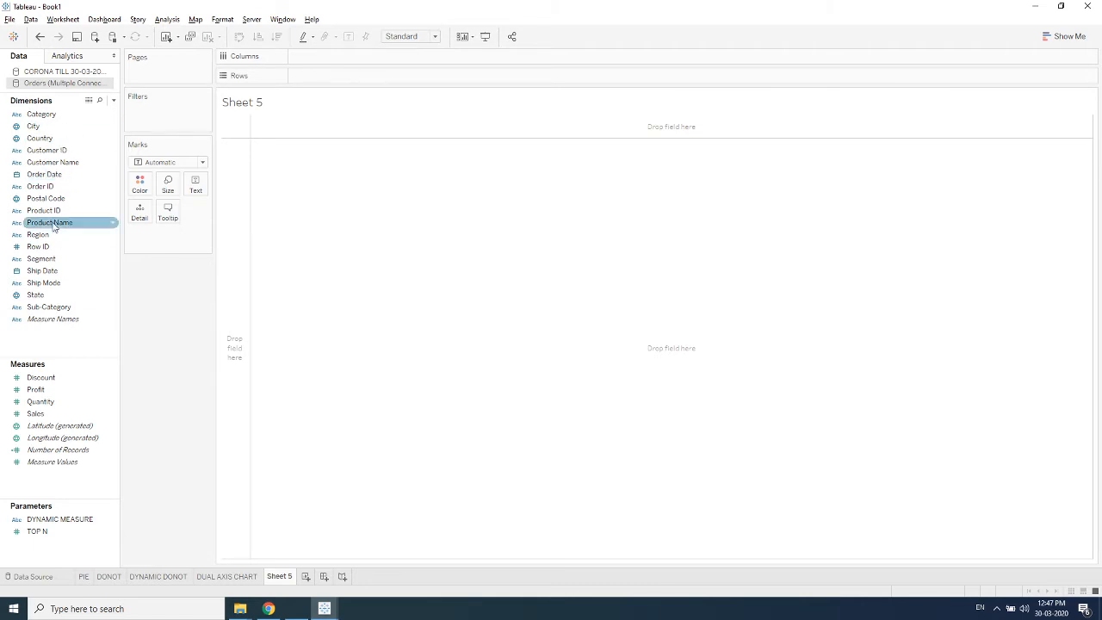
{"action": "left_click_drag", "start_coordinate": [47, 179], "coordinate": [319, 62]}
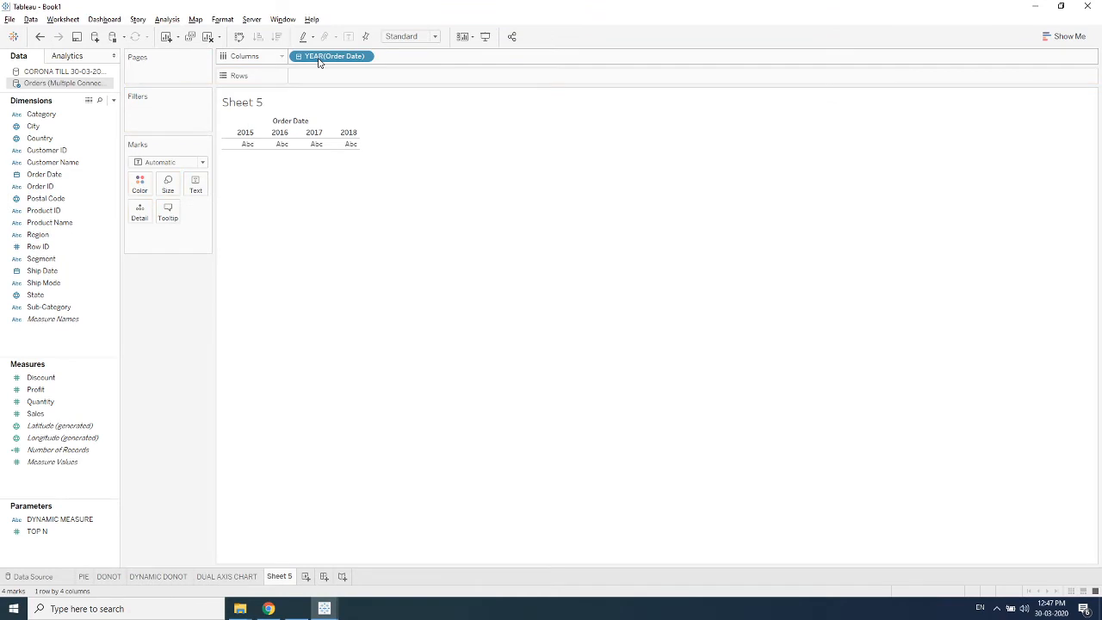
{"action": "right_click", "coordinate": [319, 62]}
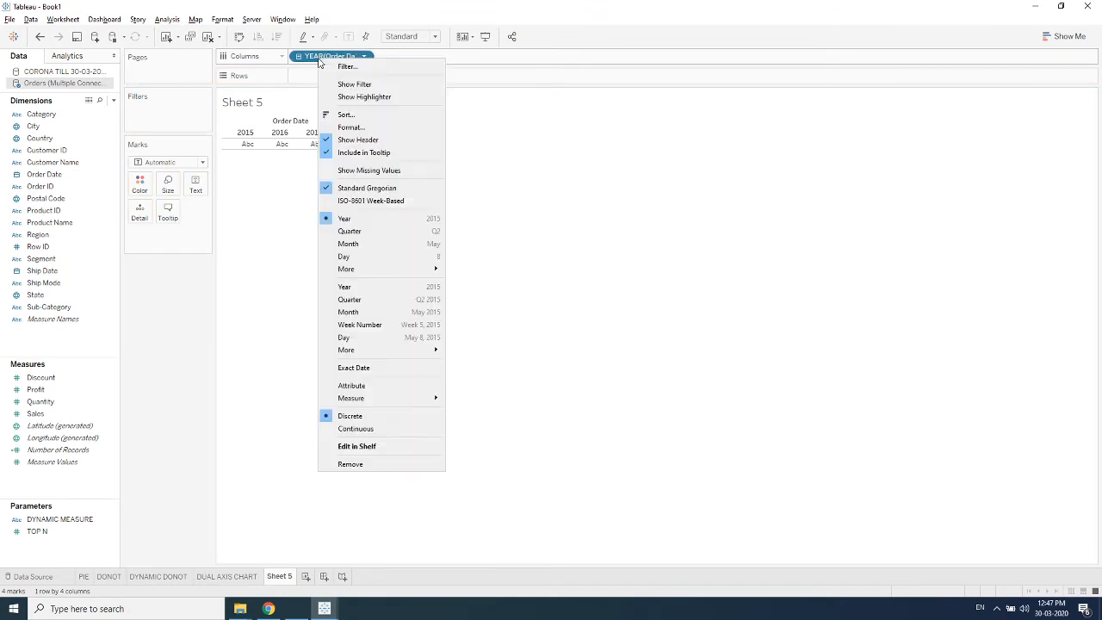
{"action": "left_click", "coordinate": [351, 244]}
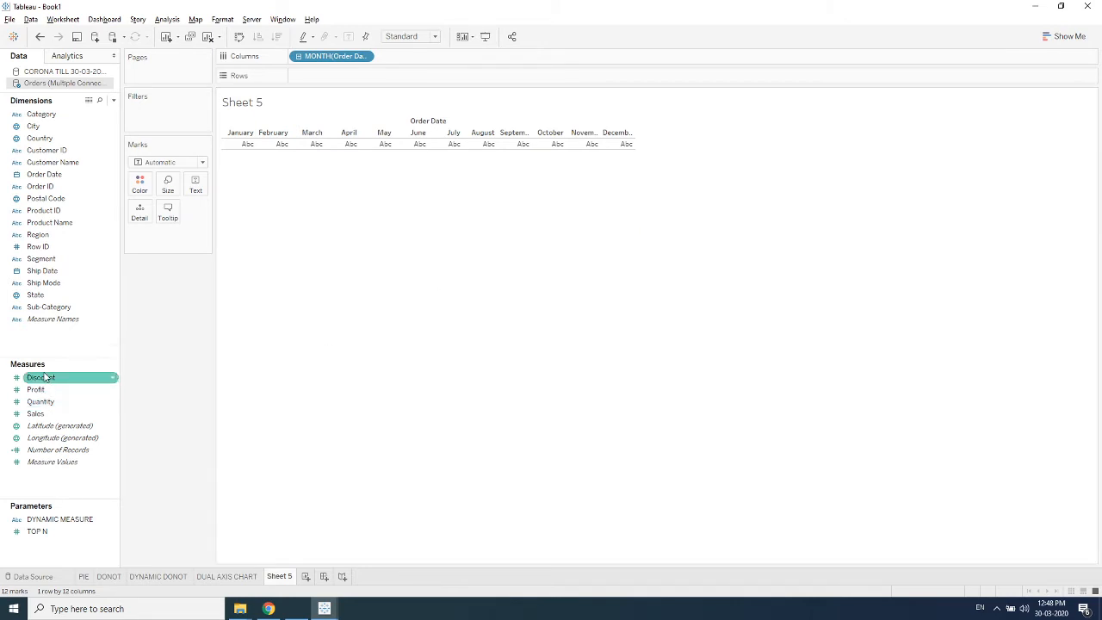
Add Sales and Profit to Rows, in that order, as two separate line charts by month.
{"action": "left_click_drag", "start_coordinate": [36, 413], "coordinate": [327, 80]}
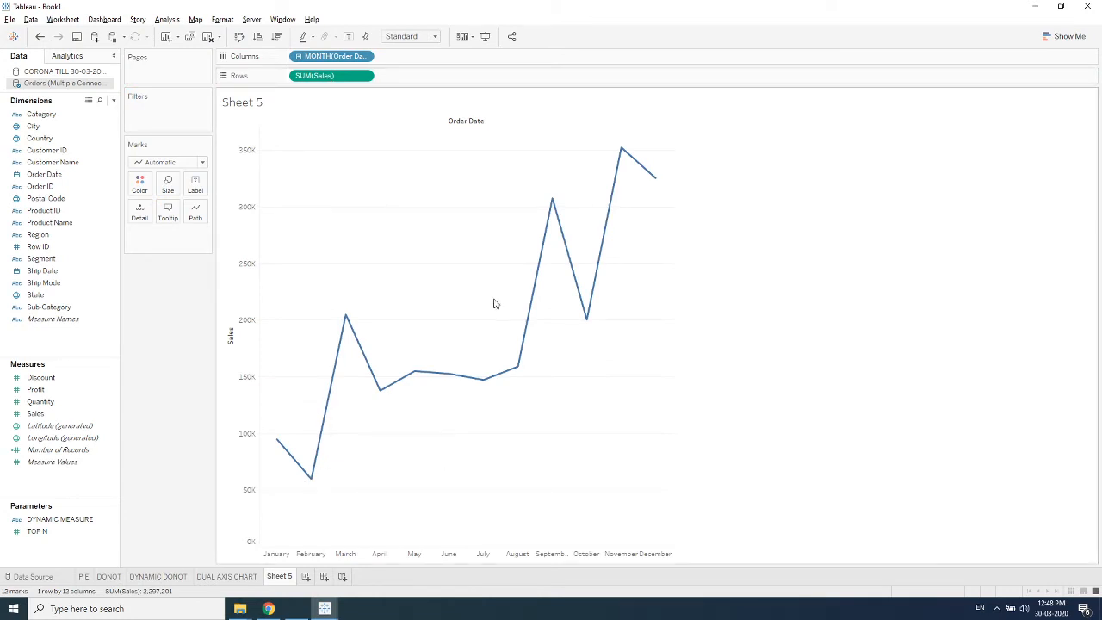
{"action": "mouse_move", "coordinate": [560, 213]}
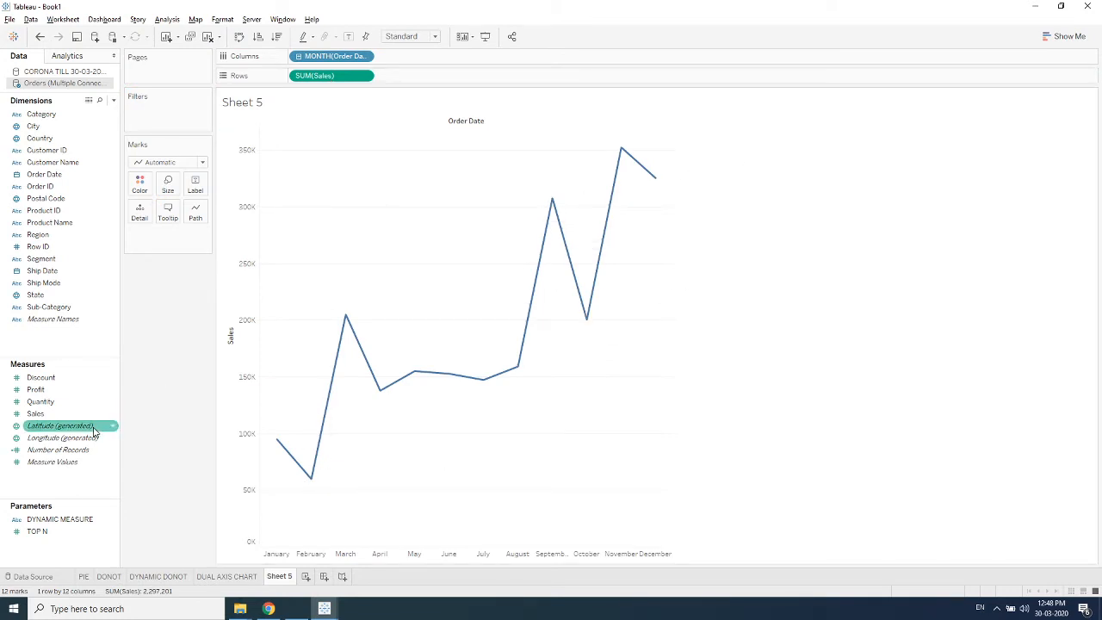
{"action": "left_click_drag", "start_coordinate": [39, 390], "coordinate": [416, 77]}
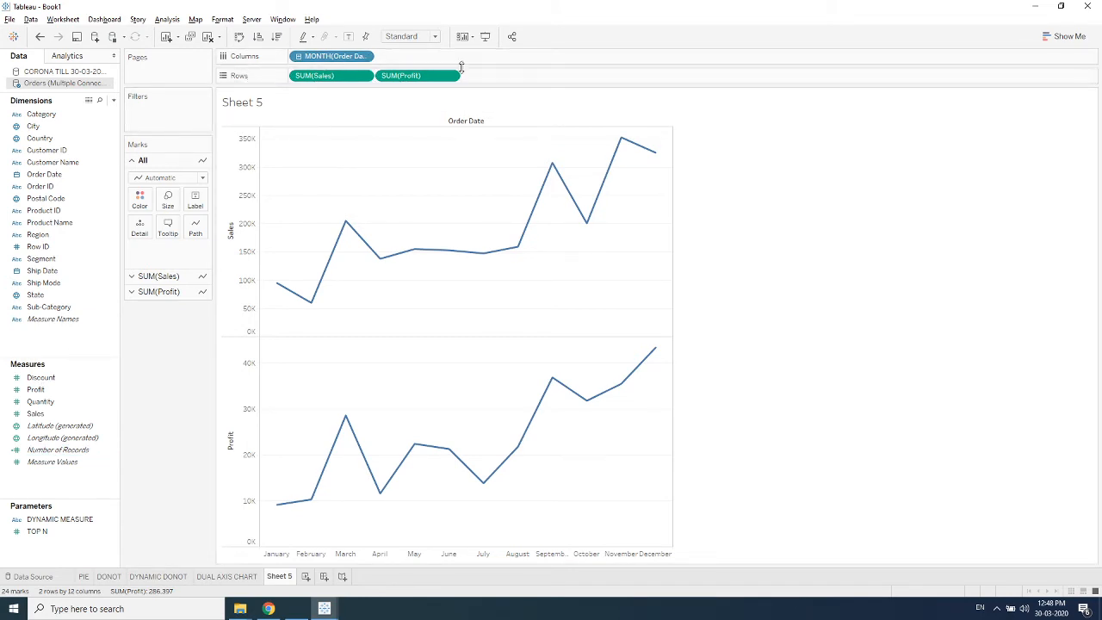
{"action": "left_click_drag", "start_coordinate": [42, 376], "coordinate": [195, 399]}
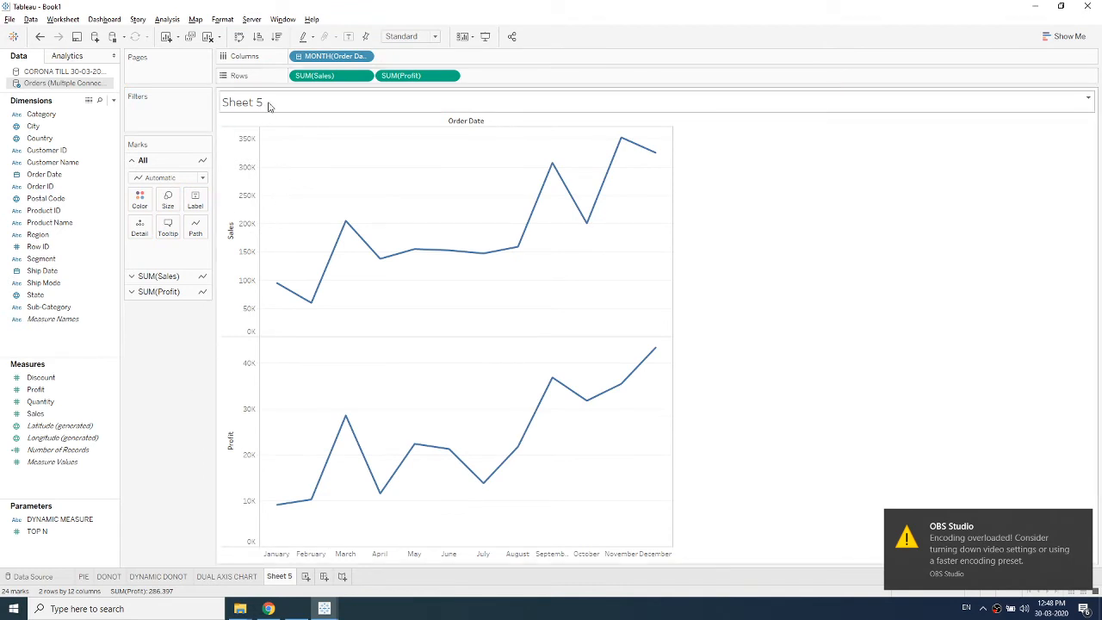
{"action": "left_click", "coordinate": [1084, 528]}
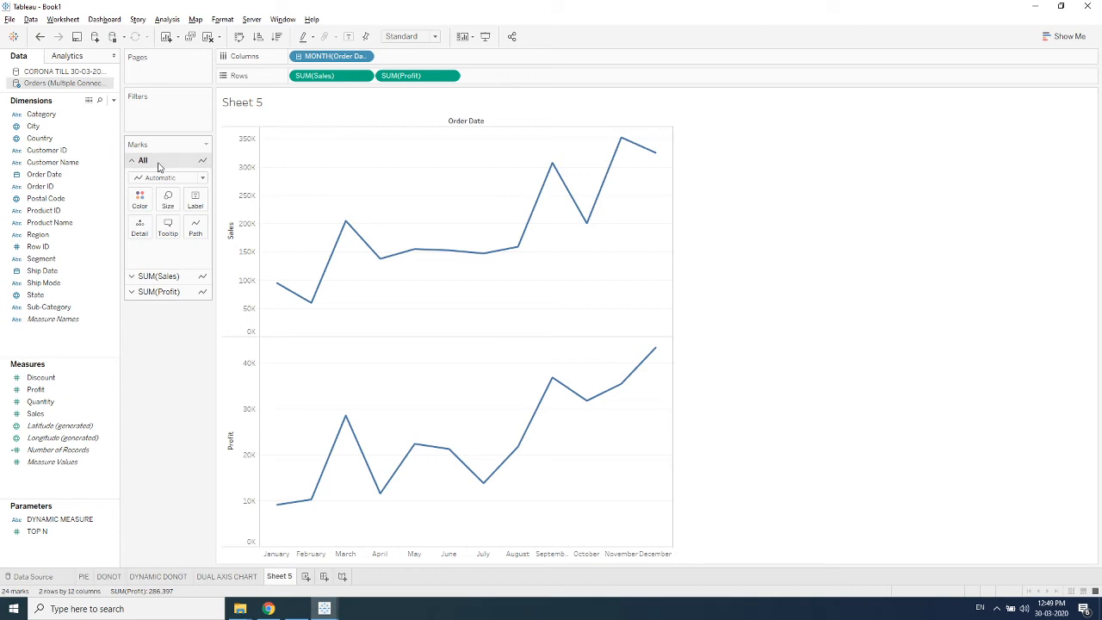
Inspect the separate mark settings of SUM(Sales) and SUM(Profit) in turn.
{"action": "left_click", "coordinate": [155, 276]}
{"action": "left_click", "coordinate": [156, 293]}
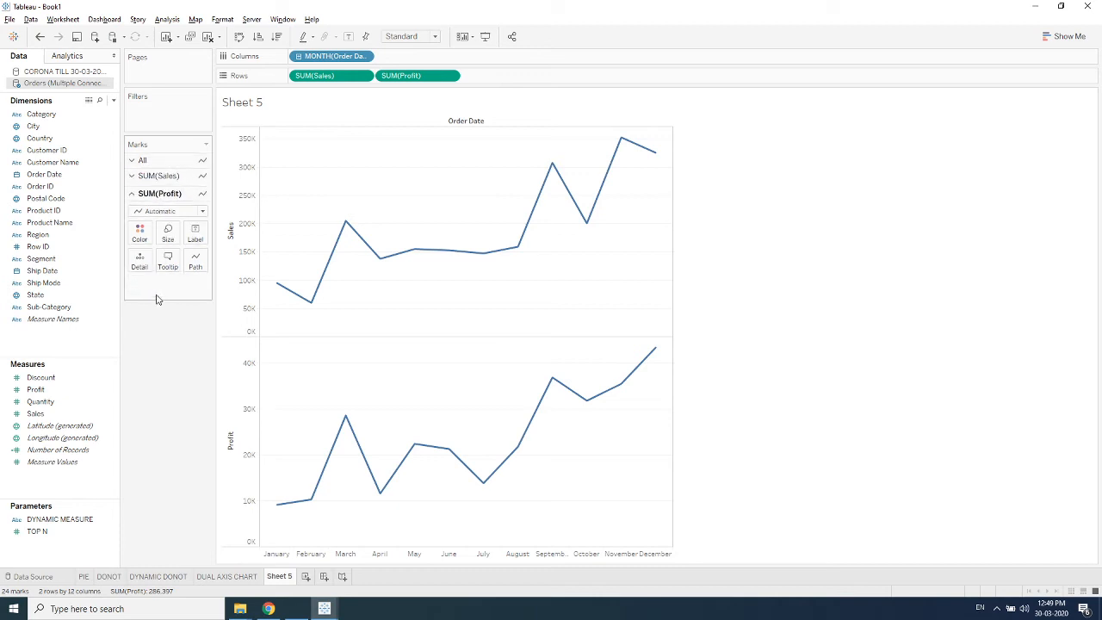
{"action": "left_click", "coordinate": [145, 176]}
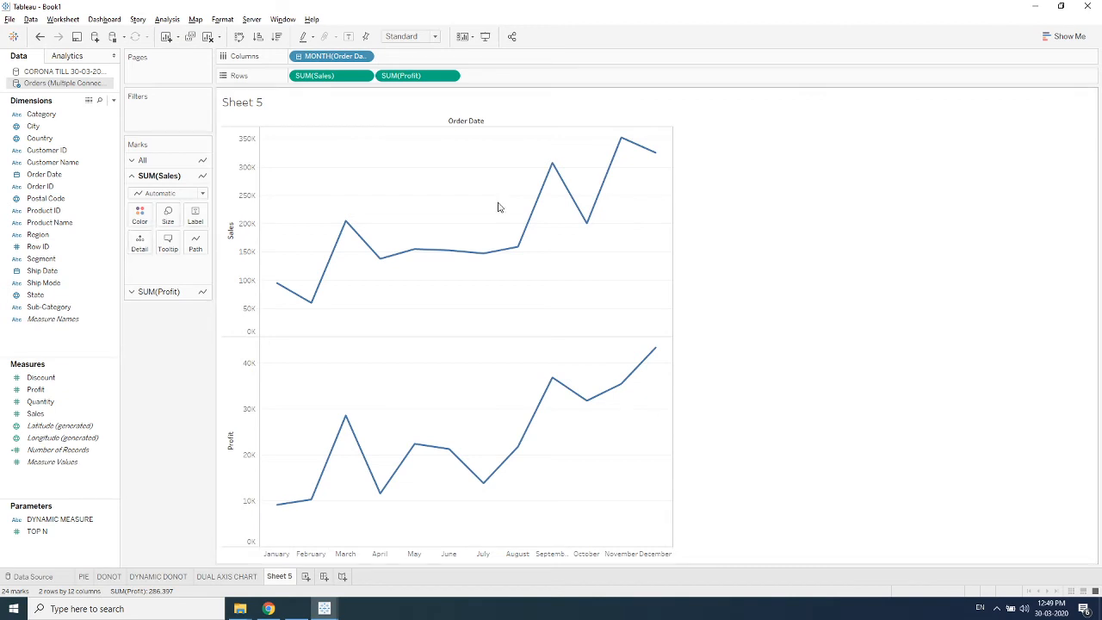
{"action": "left_click", "coordinate": [158, 292]}
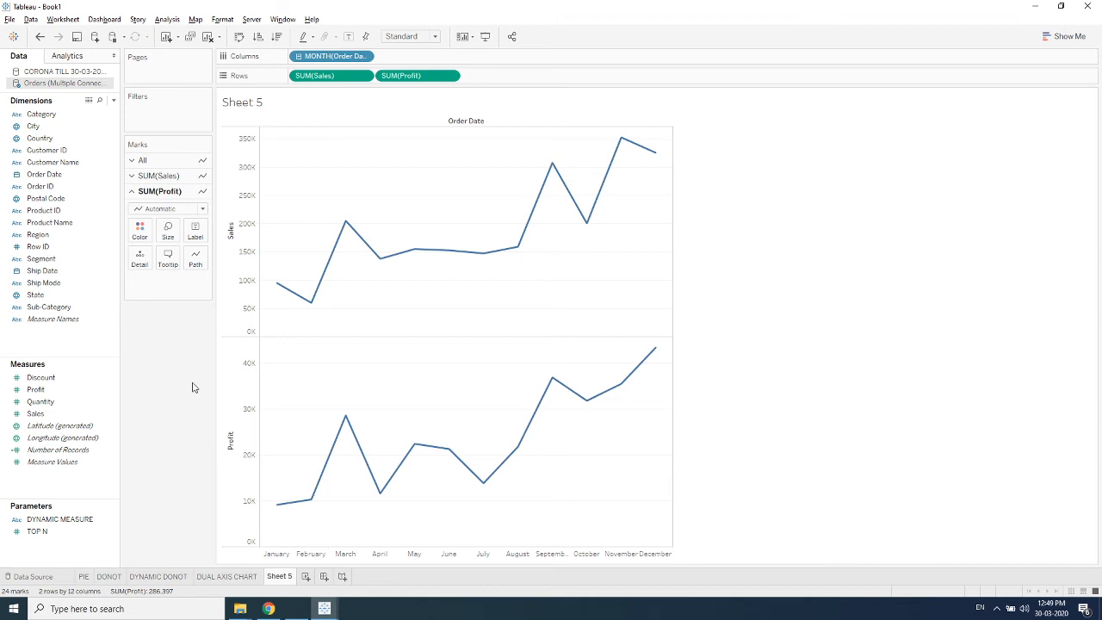
Fit the sheet to Entire View and make SUM(Profit) a dual axis with SUM(Sales).
{"action": "left_click", "coordinate": [409, 37]}
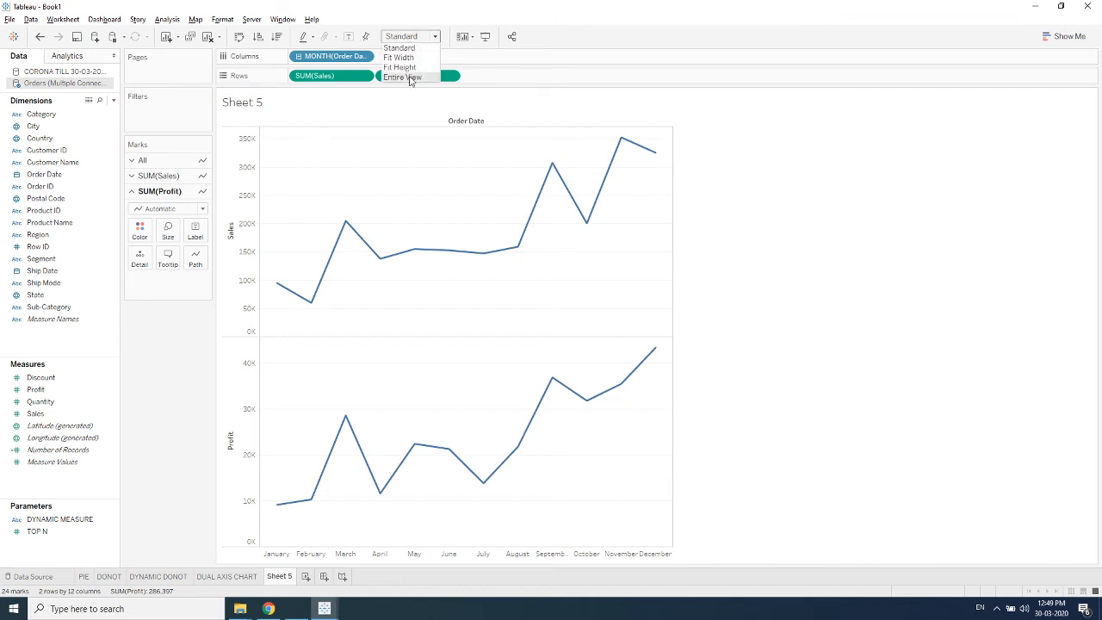
{"action": "left_click", "coordinate": [411, 77]}
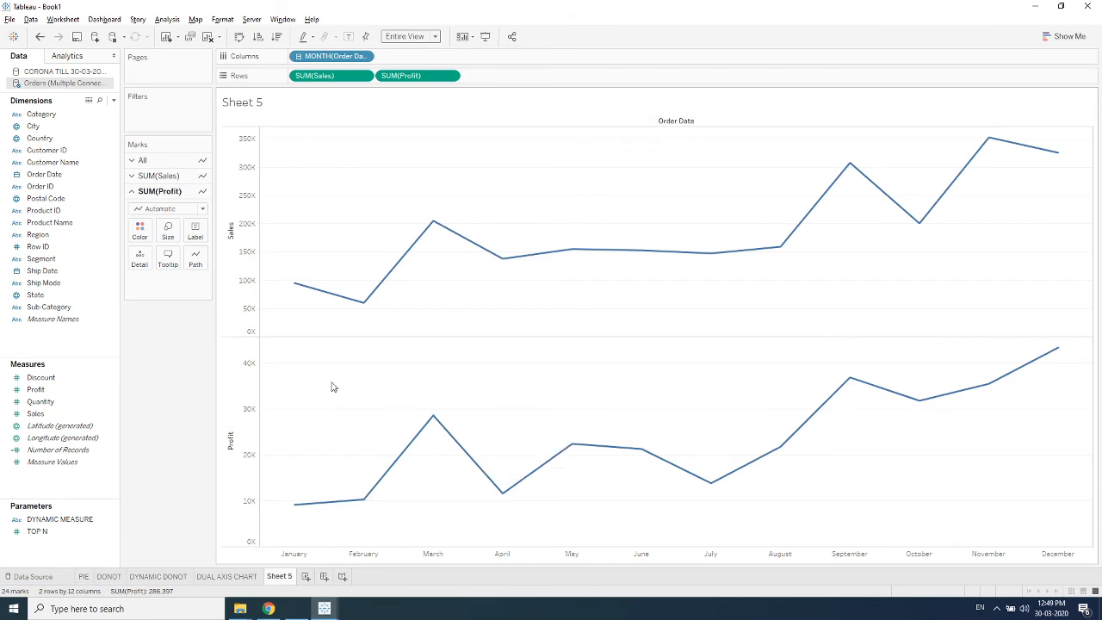
{"action": "right_click", "coordinate": [233, 437]}
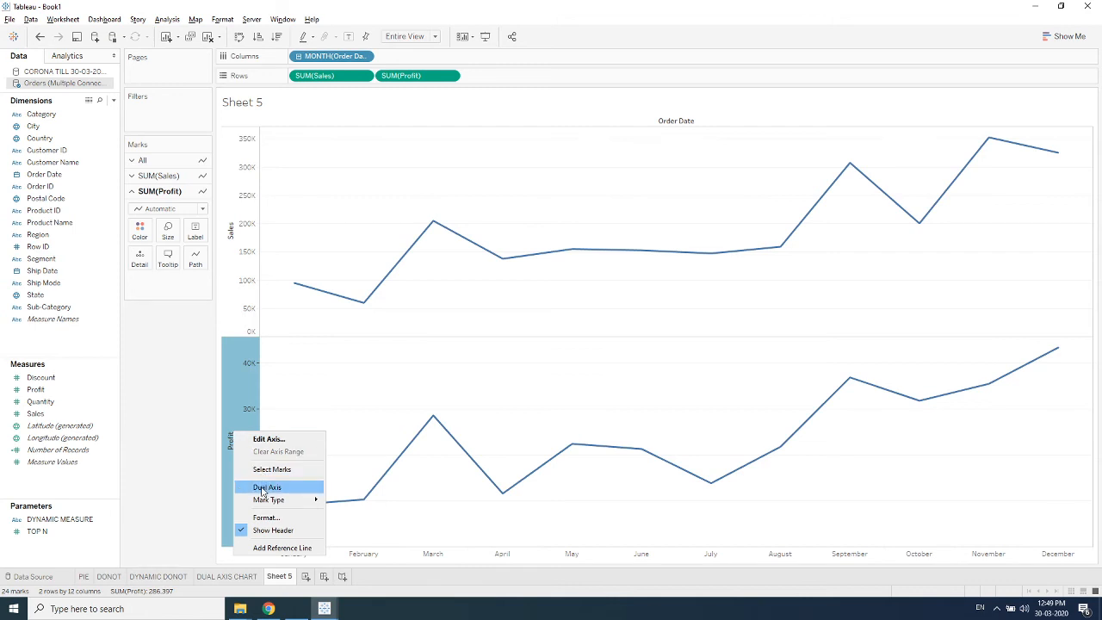
{"action": "left_click", "coordinate": [434, 79]}
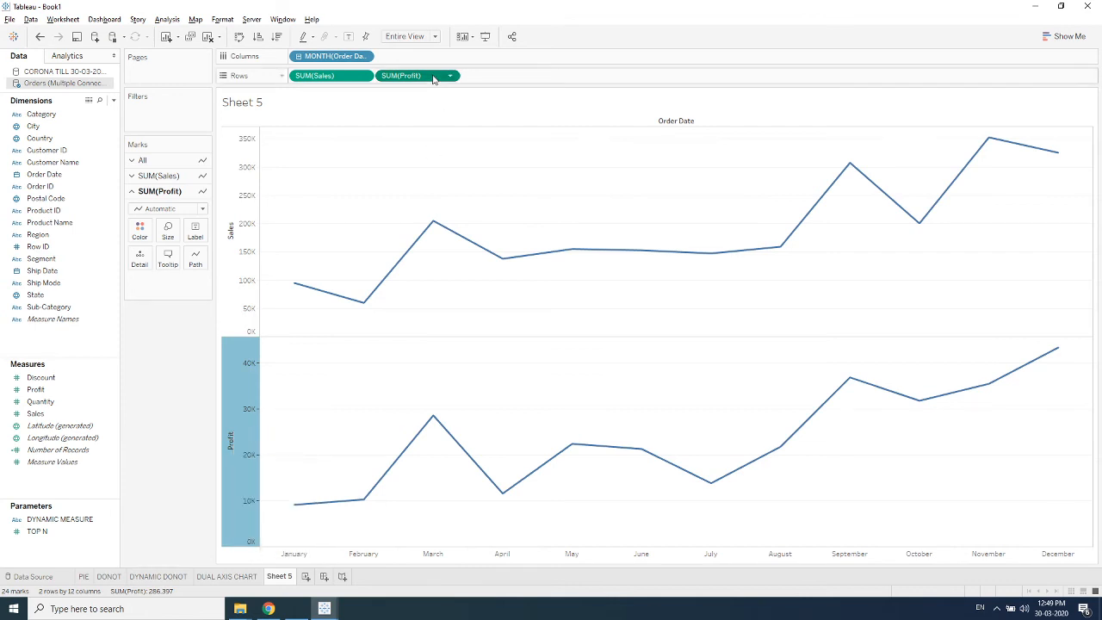
{"action": "right_click", "coordinate": [434, 78]}
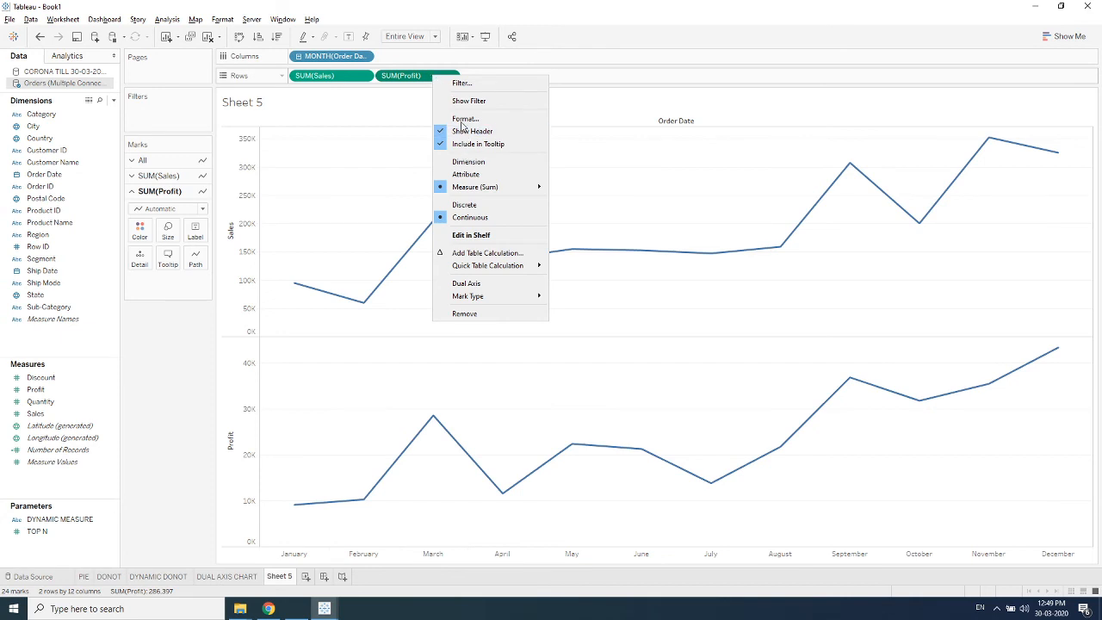
{"action": "left_click", "coordinate": [462, 284]}
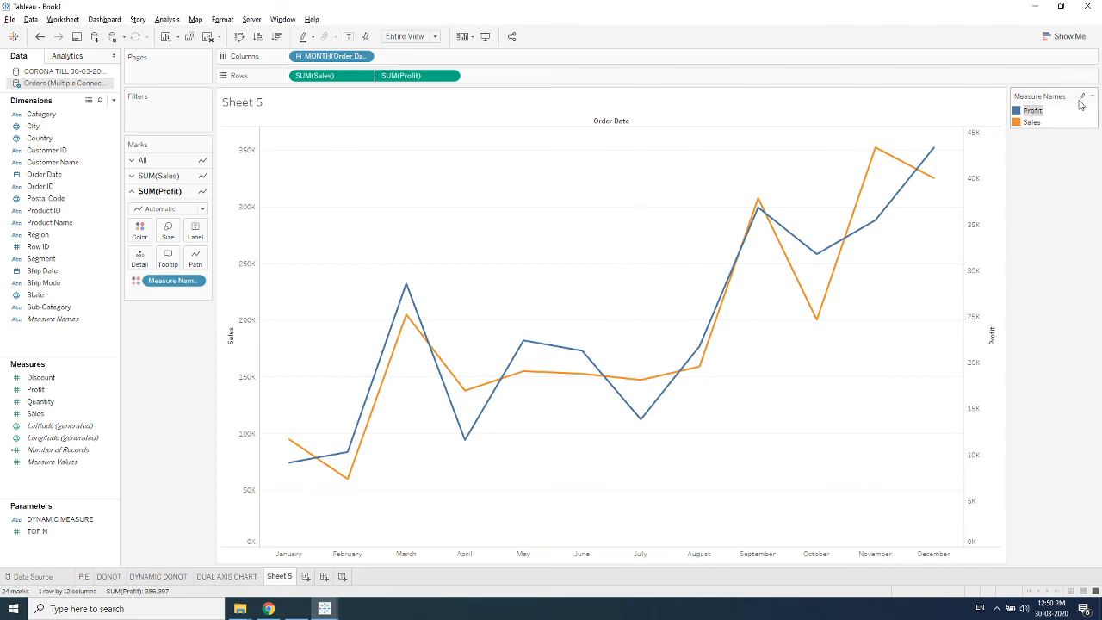
Highlight the Profit line and the Sales line in turn through the Measure Names legend, and clear the highlight.
{"action": "left_click", "coordinate": [1032, 112]}
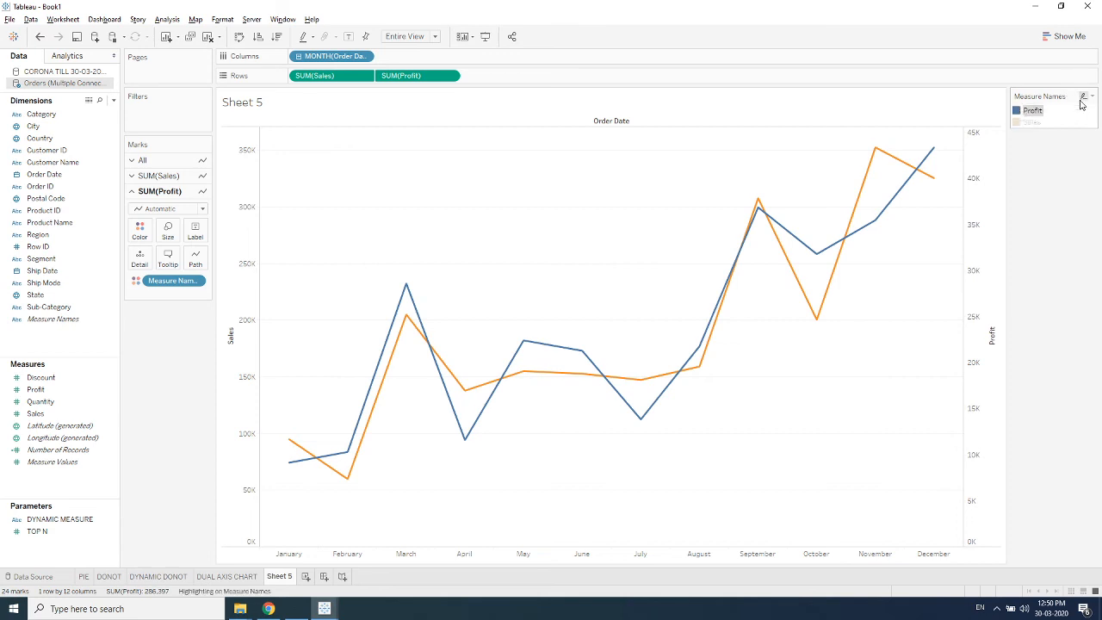
{"action": "left_click", "coordinate": [1033, 123]}
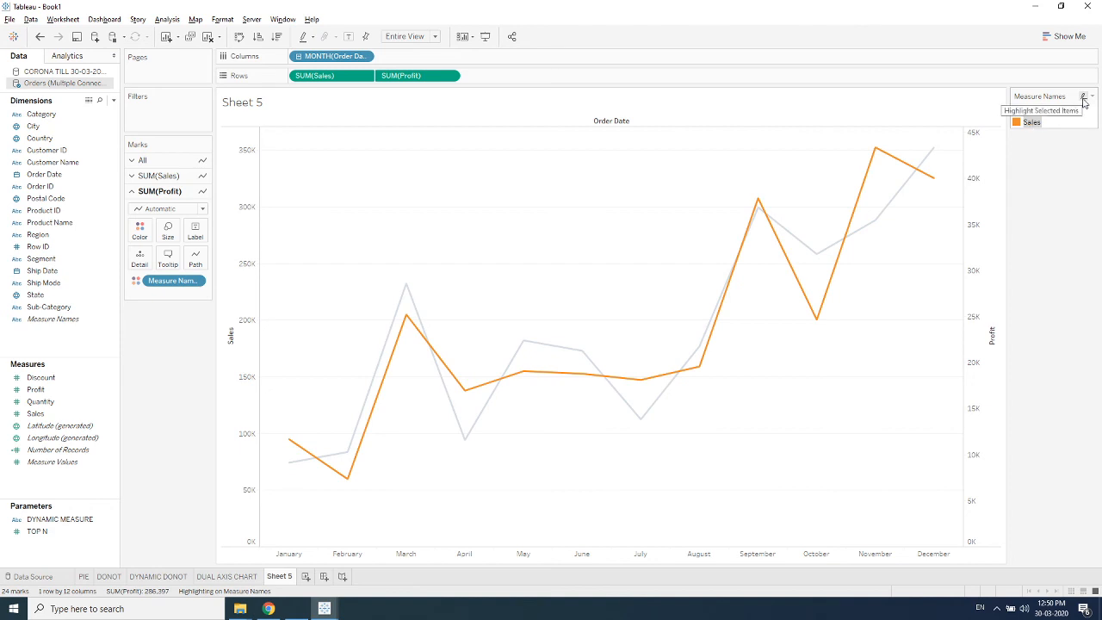
{"action": "left_click", "coordinate": [1032, 170]}
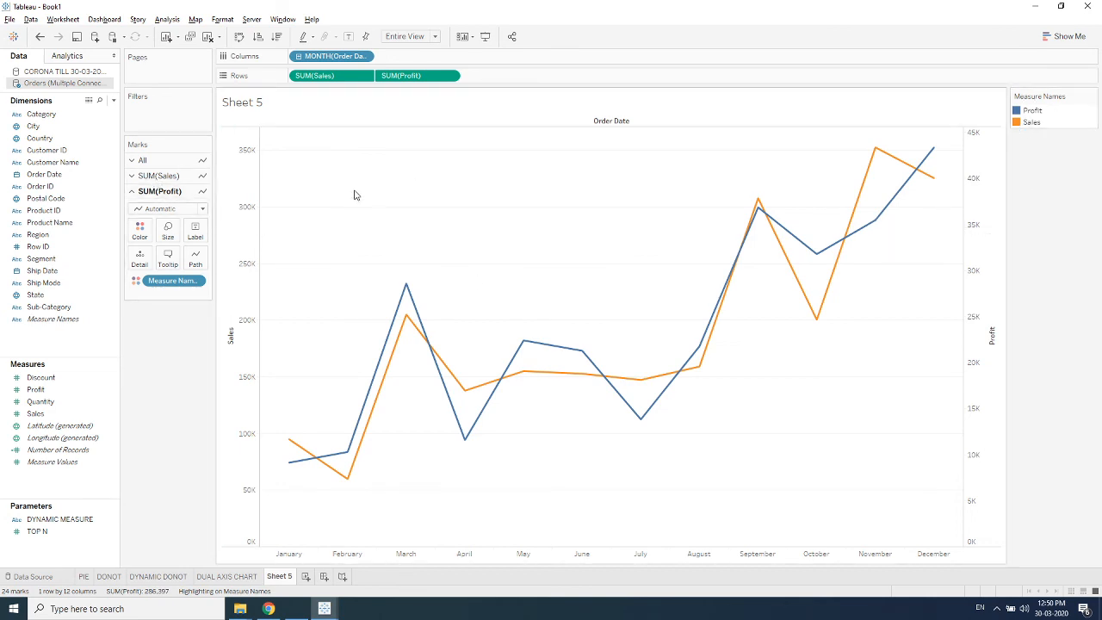
Change the mark type of SUM(Sales) to Bar.
{"action": "left_click", "coordinate": [142, 175]}
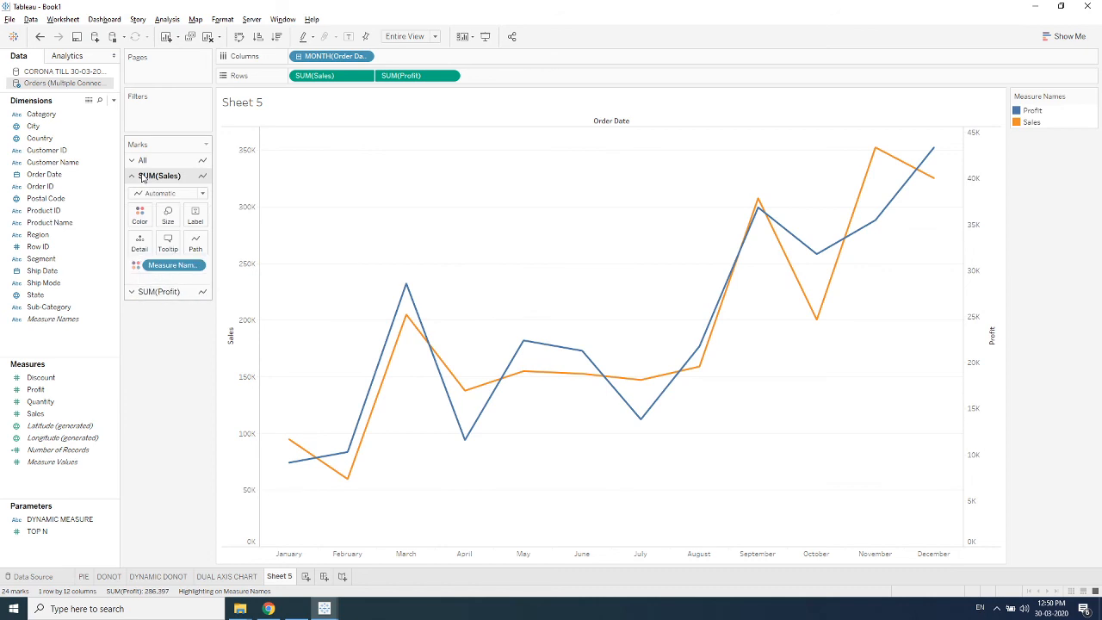
{"action": "left_click", "coordinate": [202, 194]}
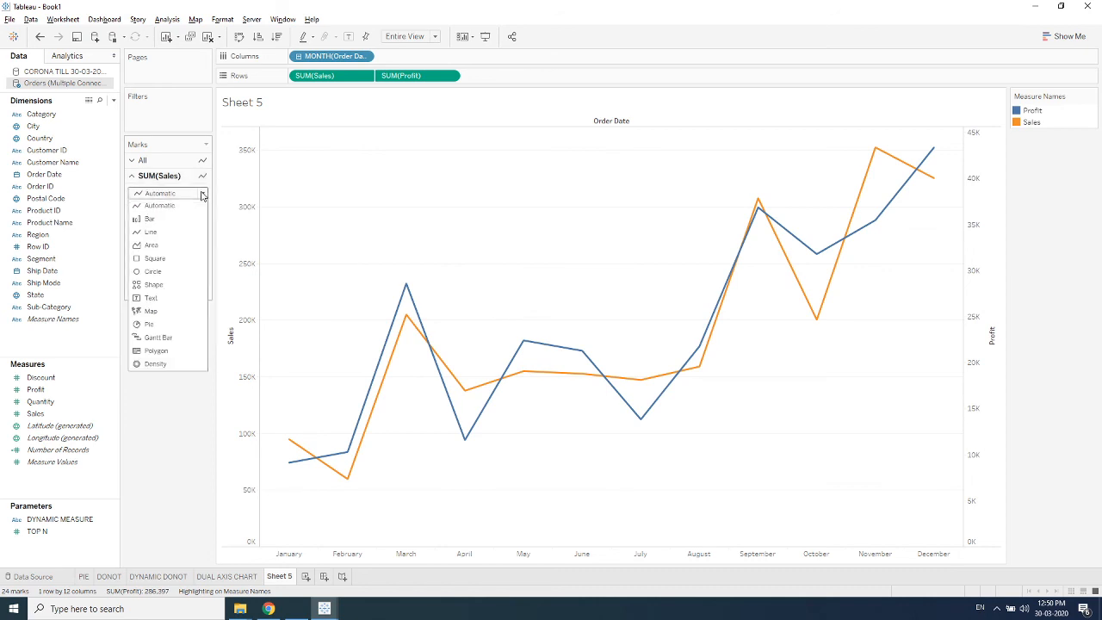
{"action": "left_click", "coordinate": [155, 220]}
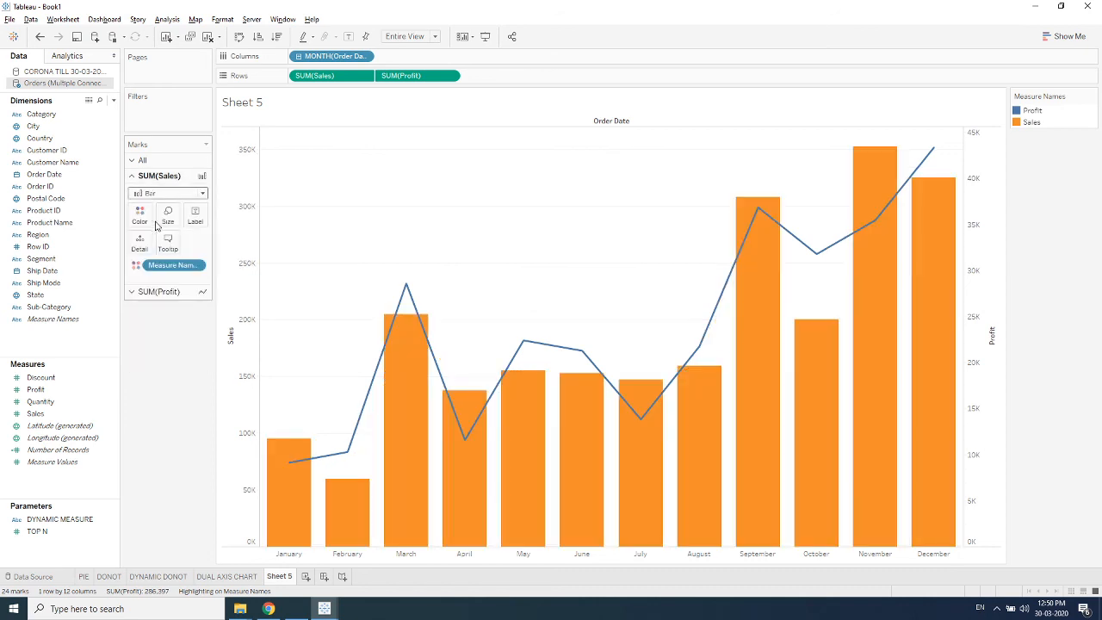
Thicken the SUM(Profit) line by raising its mark size to near the maximum.
{"action": "left_click", "coordinate": [159, 292]}
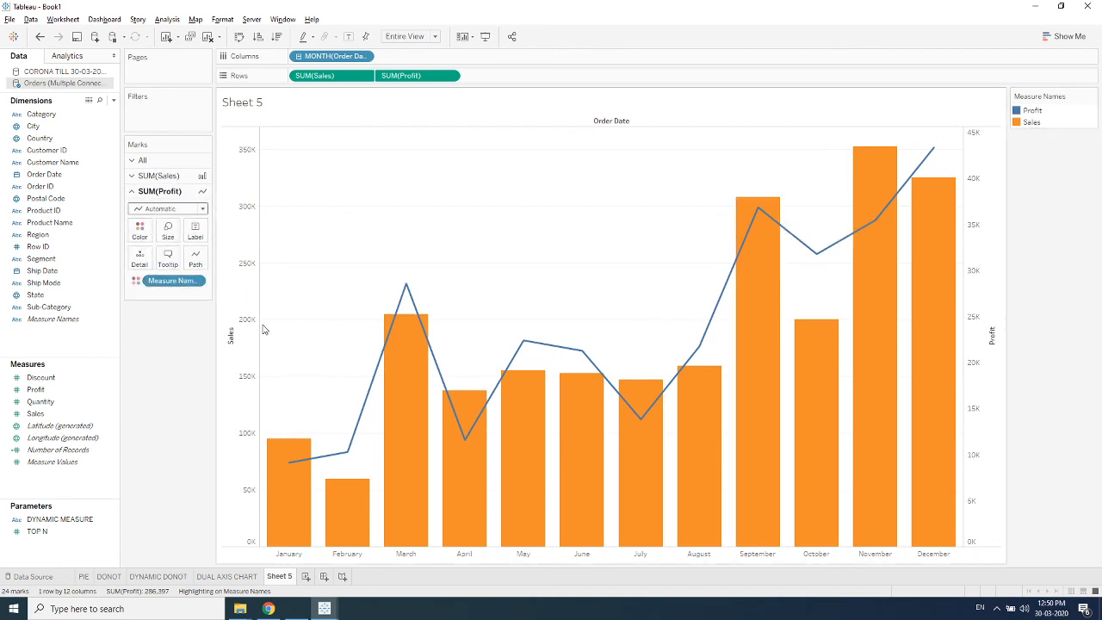
{"action": "left_click", "coordinate": [168, 231]}
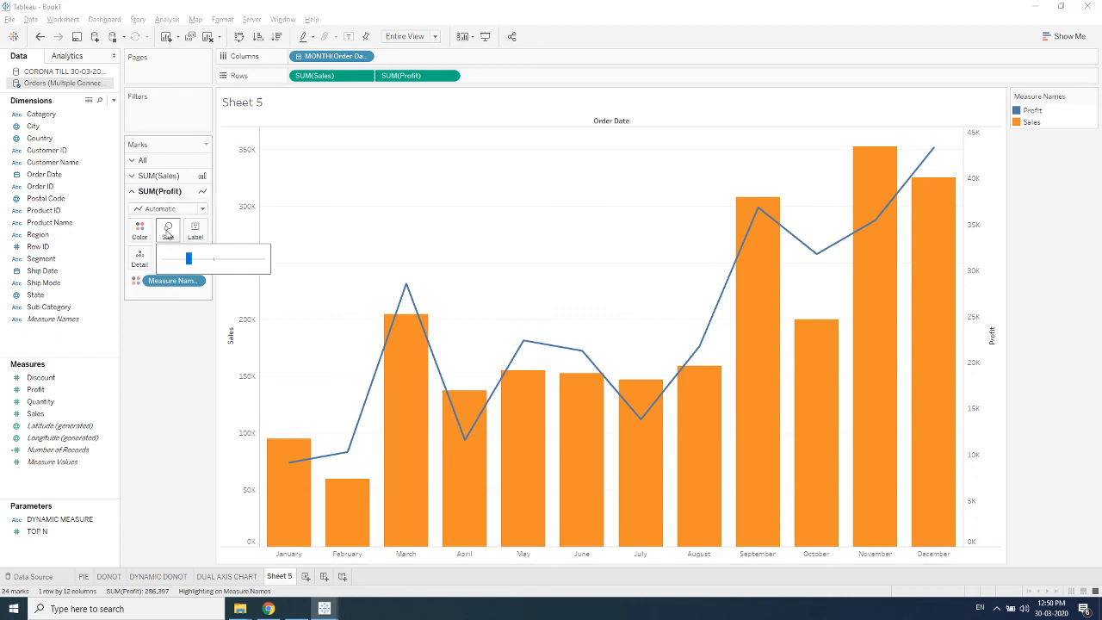
{"action": "left_click_drag", "start_coordinate": [191, 265], "coordinate": [254, 266]}
{"action": "left_click", "coordinate": [180, 362]}
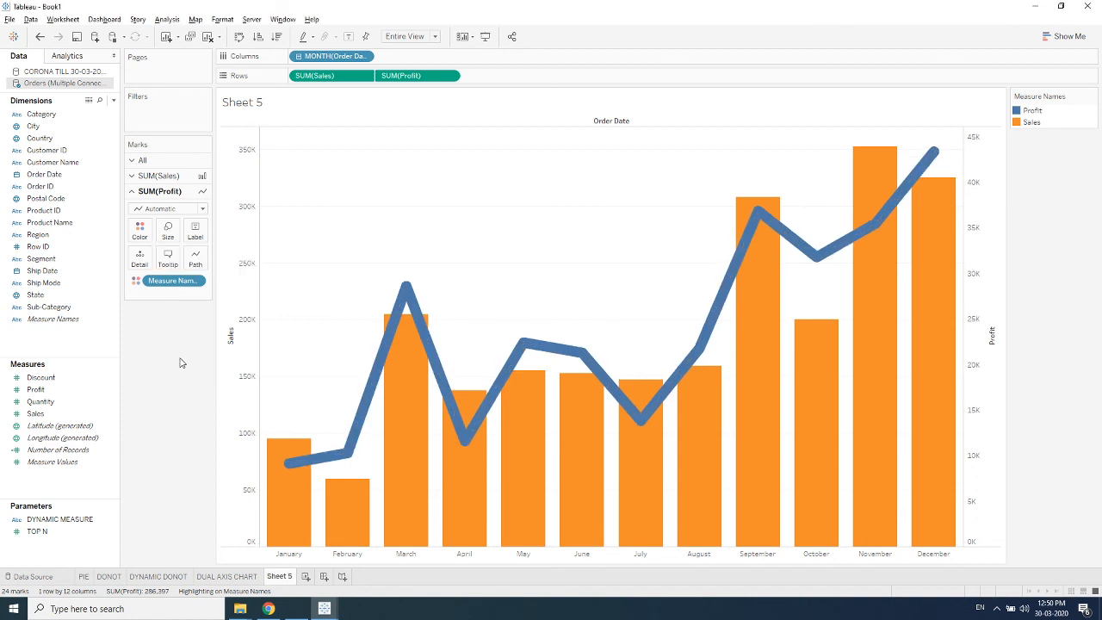